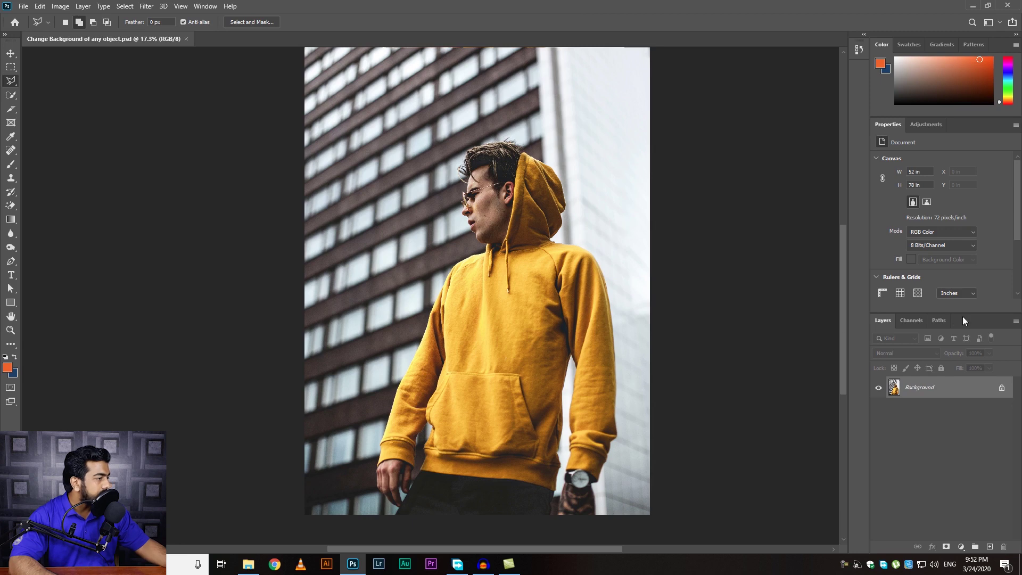
# Load the Work Path as a selection and copy the selected hoodie from the Background to its own layer.
pyautogui.click(939, 321)
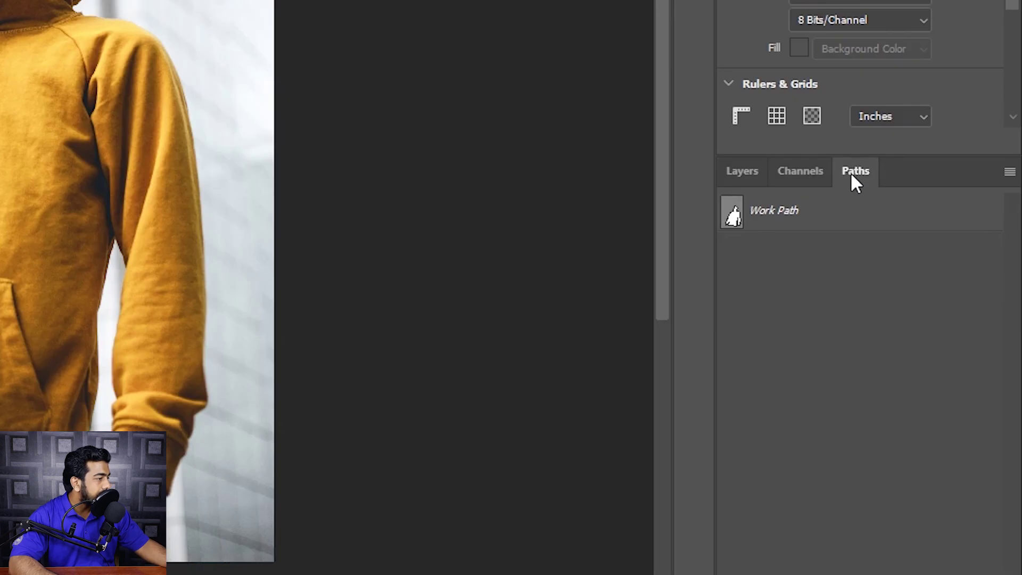
pyautogui.keyDown('ctrl'); pyautogui.click(734, 216); pyautogui.keyUp('ctrl')
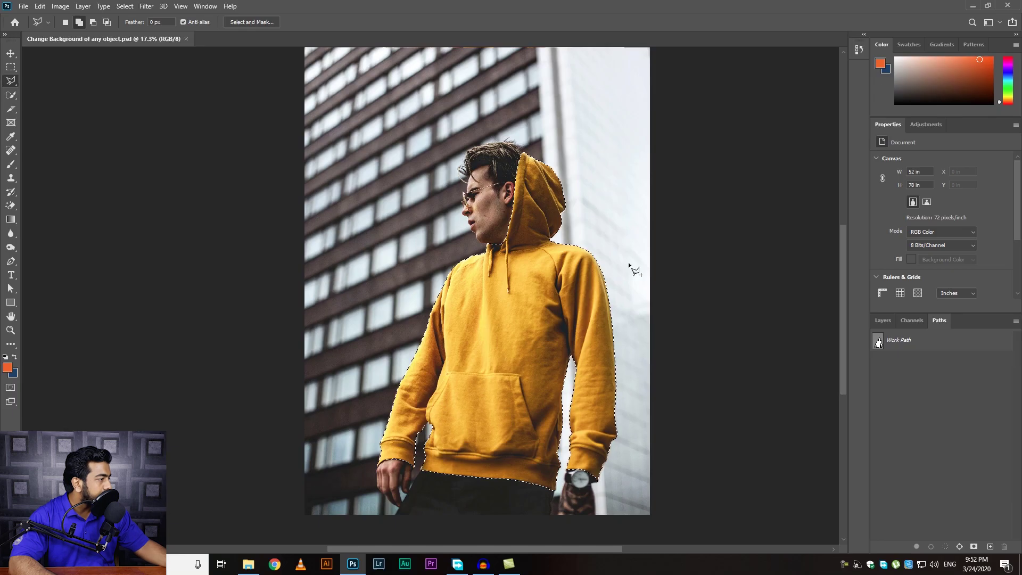
pyautogui.click(882, 320)
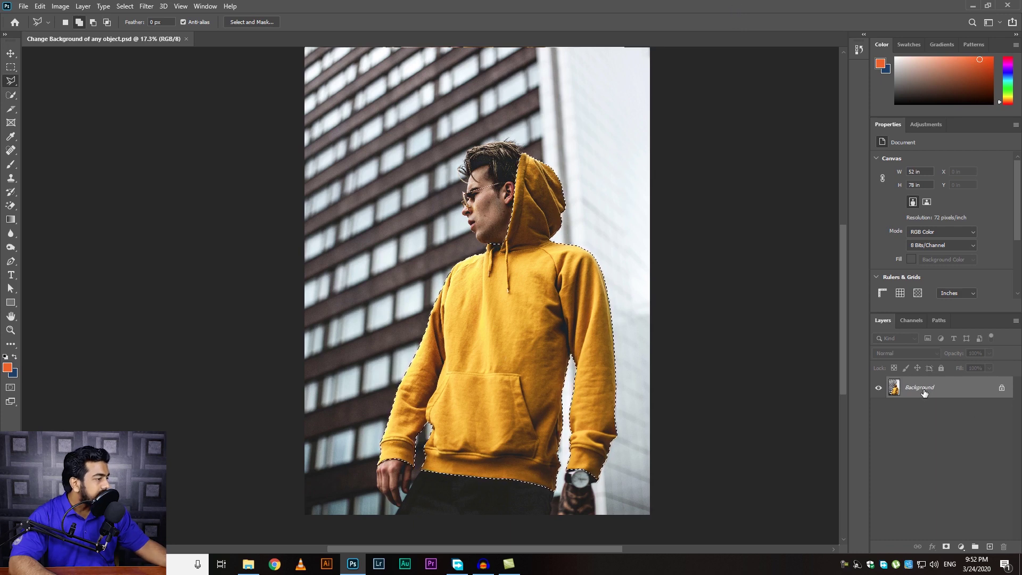
pyautogui.hotkey('ctrl', 'j')
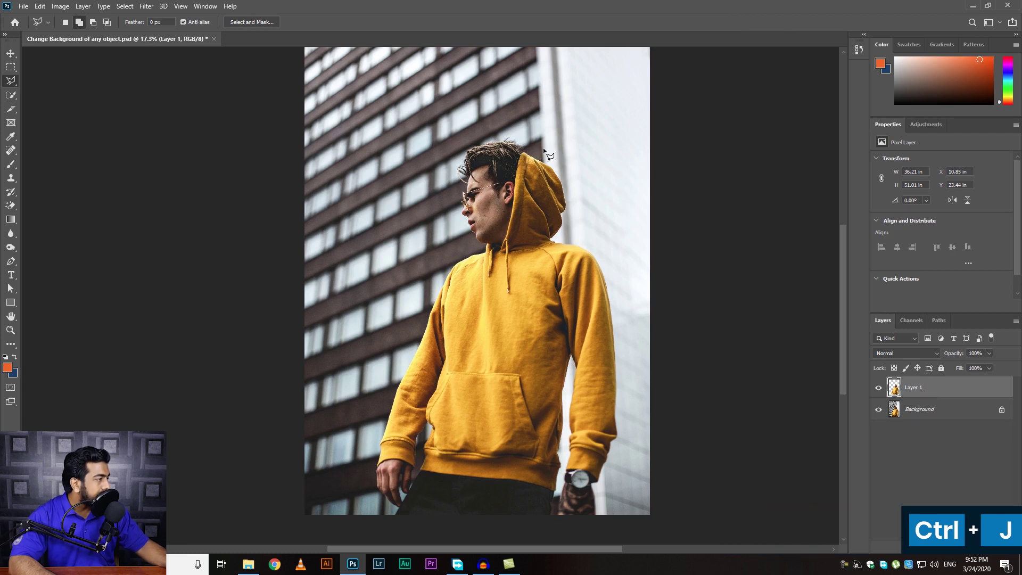
pyautogui.click(878, 409)
pyautogui.click(879, 410)
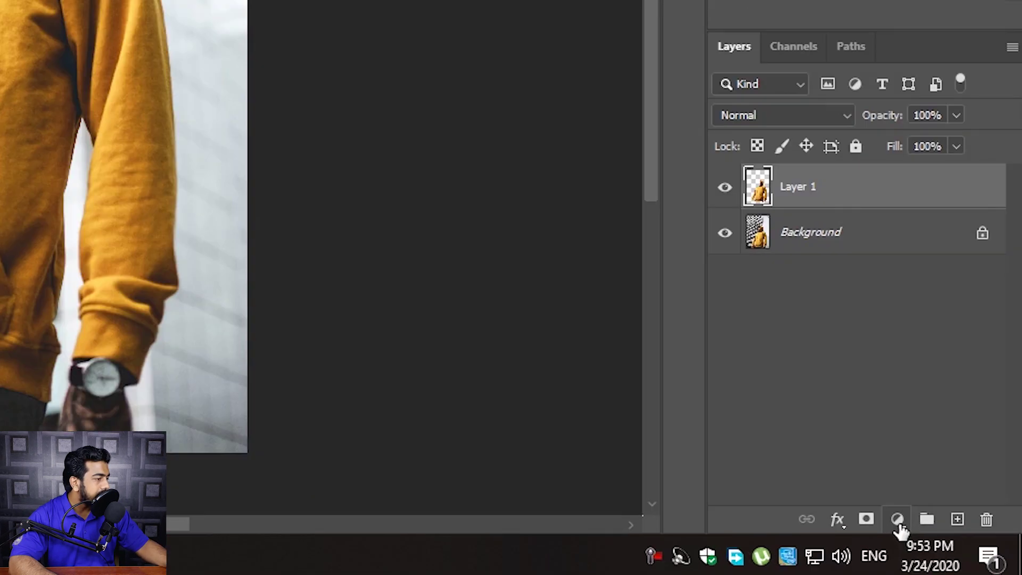
# Add a Gradient Map adjustment above the hoodie layer using the black-to-white Foreground to Background preset from Basics.
pyautogui.click(899, 522)
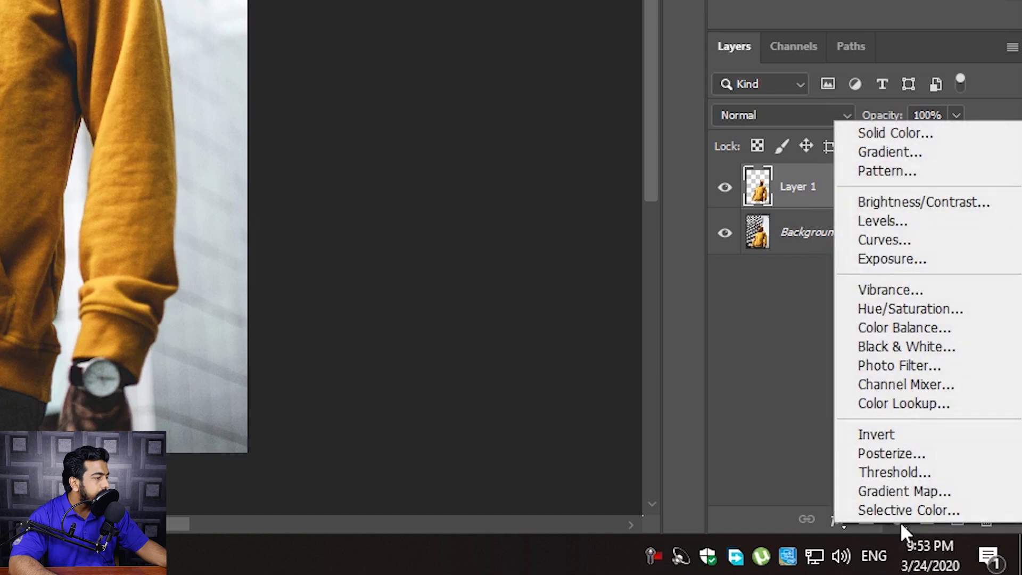
pyautogui.click(903, 492)
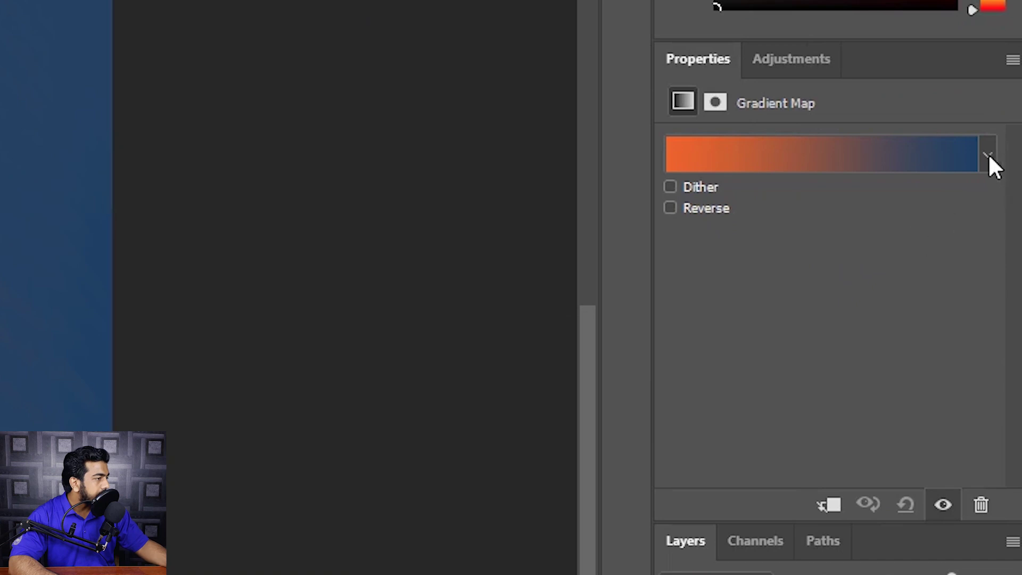
pyautogui.click(988, 155)
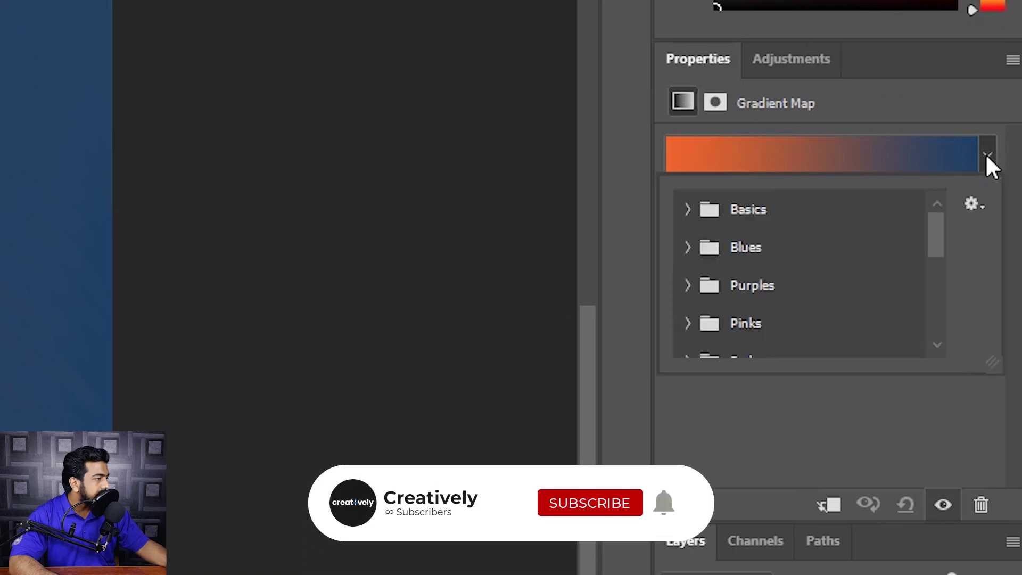
pyautogui.click(689, 210)
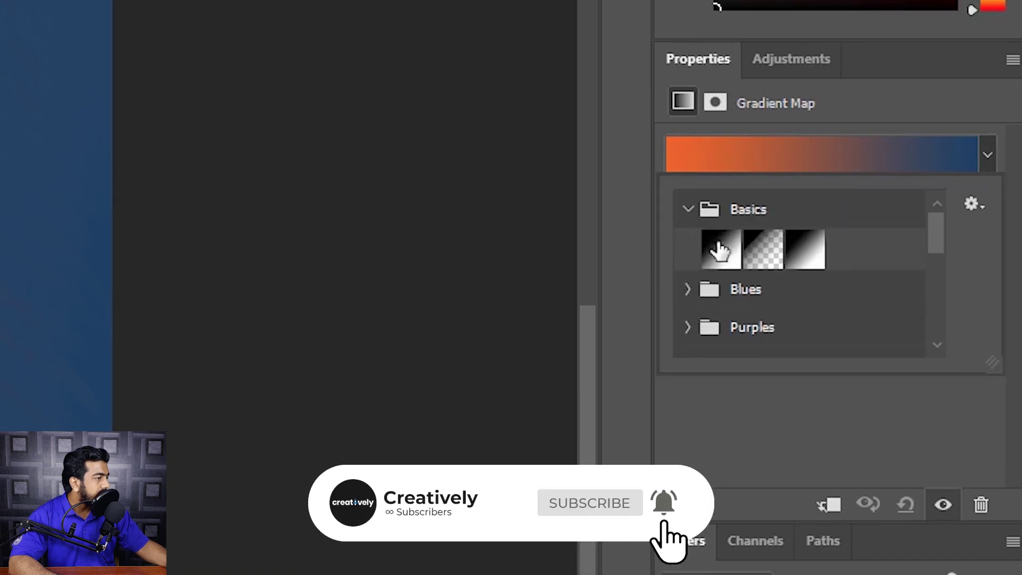
pyautogui.click(716, 245)
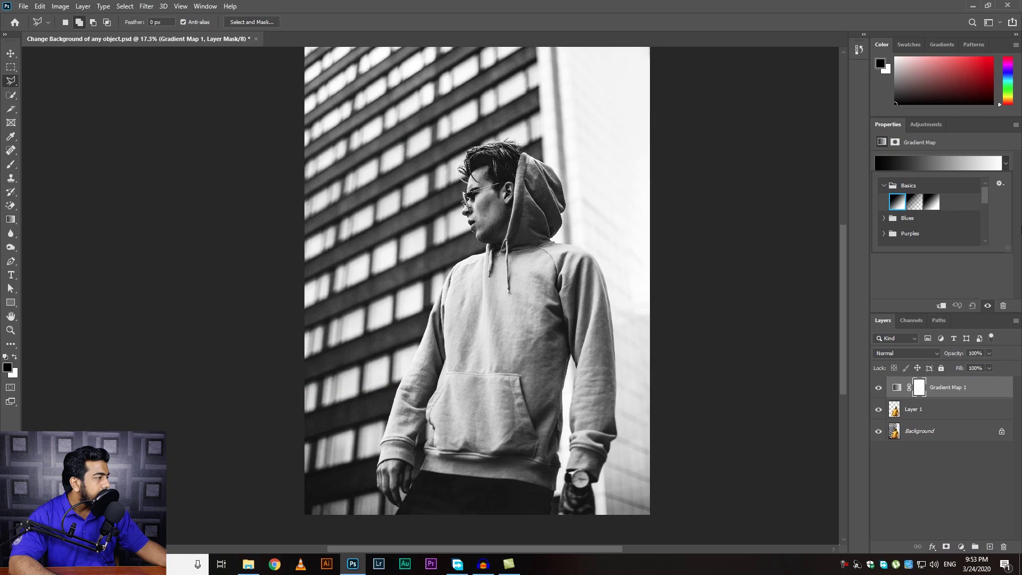
pyautogui.click(1017, 301)
pyautogui.click(948, 478)
pyautogui.click(938, 389)
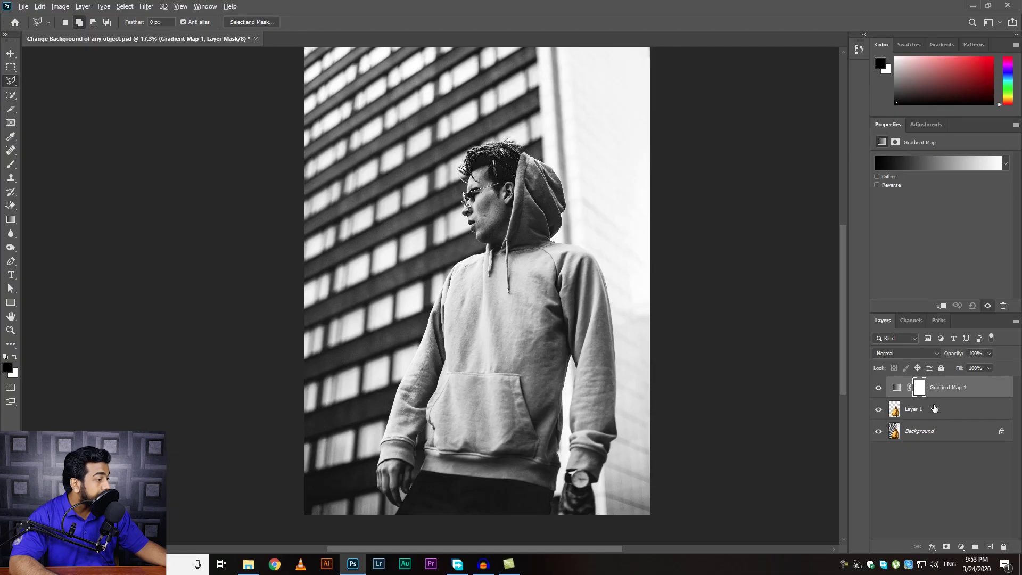
# Clip the Gradient Map adjustment to the hoodie layer with a clipping mask.
pyautogui.moveTo(935, 409); pyautogui.dragTo(937, 394)
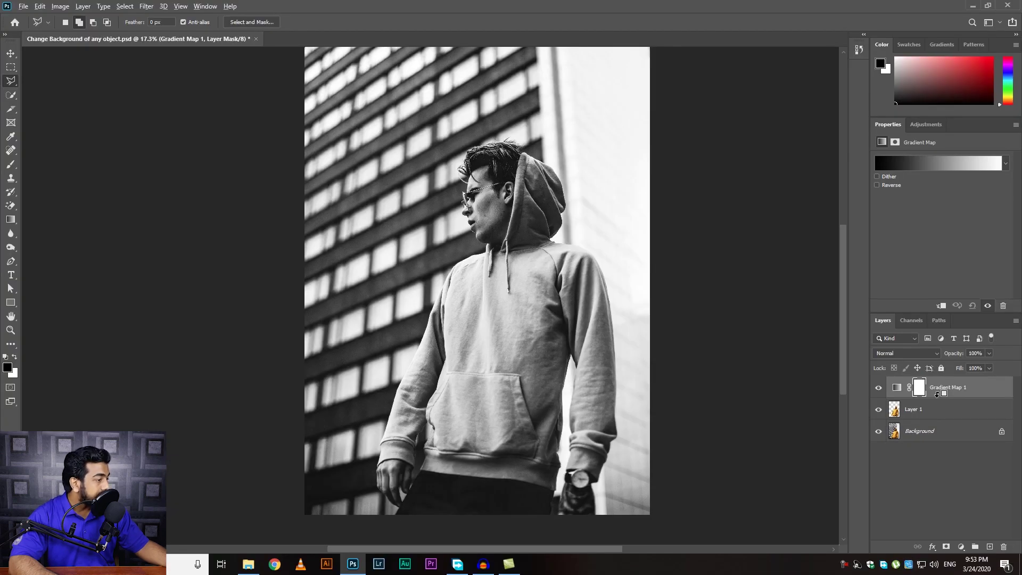
pyautogui.keyDown('alt'); pyautogui.click(938, 397); pyautogui.keyUp('alt')
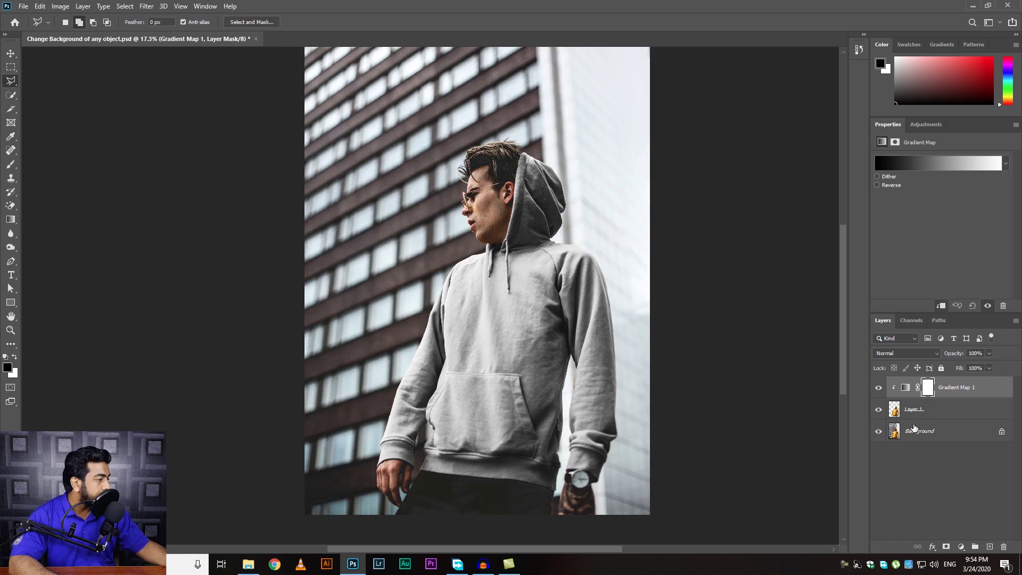
pyautogui.keyDown('alt'); pyautogui.click(946, 409); pyautogui.keyUp('alt')
pyautogui.rightClick(943, 391)
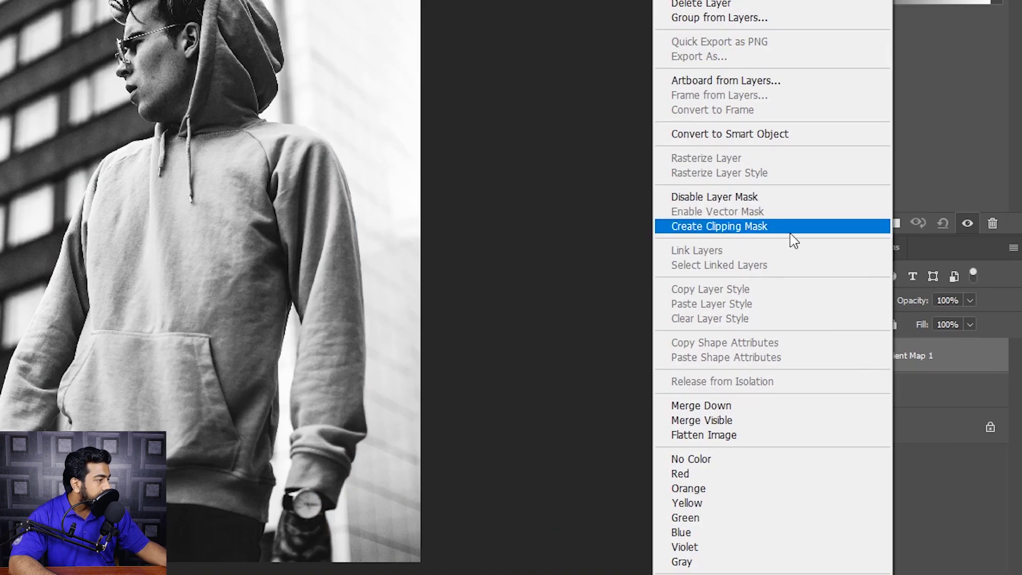
pyautogui.click(791, 232)
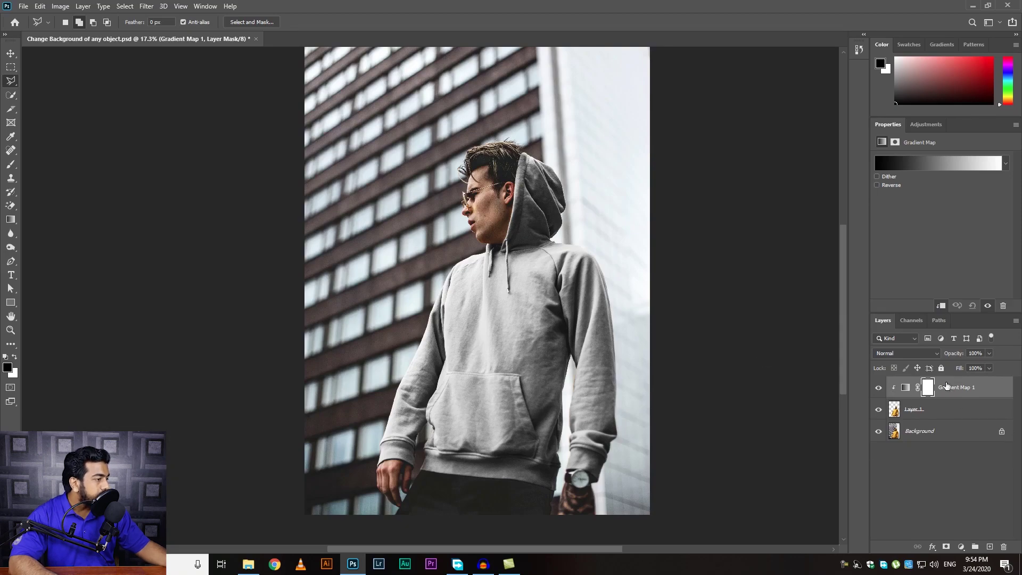
# Open the gradient map's gradient for editing and add a color stop between black and white at 39%.
pyautogui.click(918, 166)
pyautogui.moveTo(638, 83); pyautogui.dragTo(688, 89)
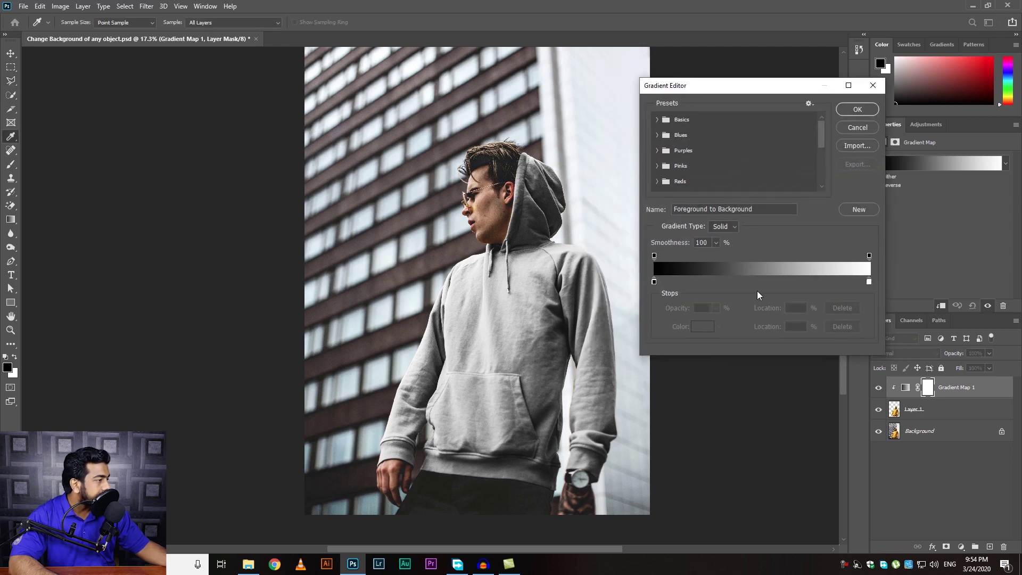
pyautogui.click(719, 281)
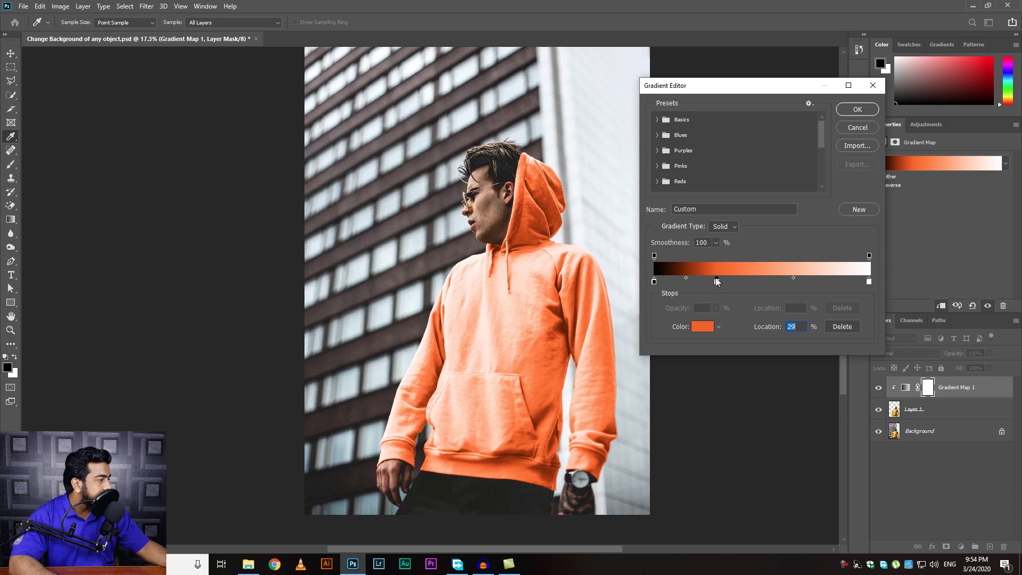
pyautogui.moveTo(728, 286); pyautogui.dragTo(738, 284)
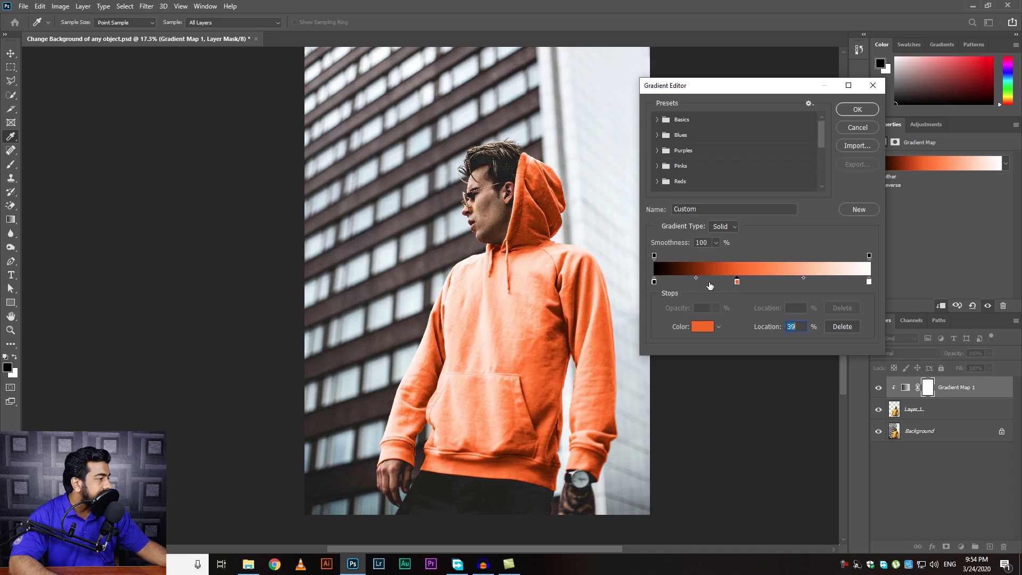
# Set the middle stop's color to dark red b20307.
pyautogui.click(696, 330)
pyautogui.moveTo(739, 258); pyautogui.dragTo(721, 241)
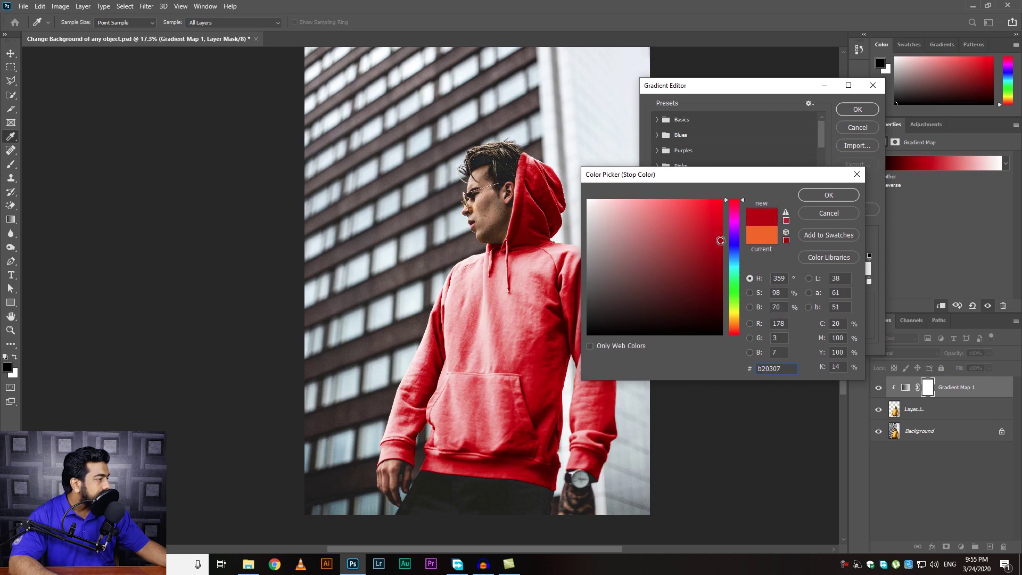
pyautogui.click(820, 198)
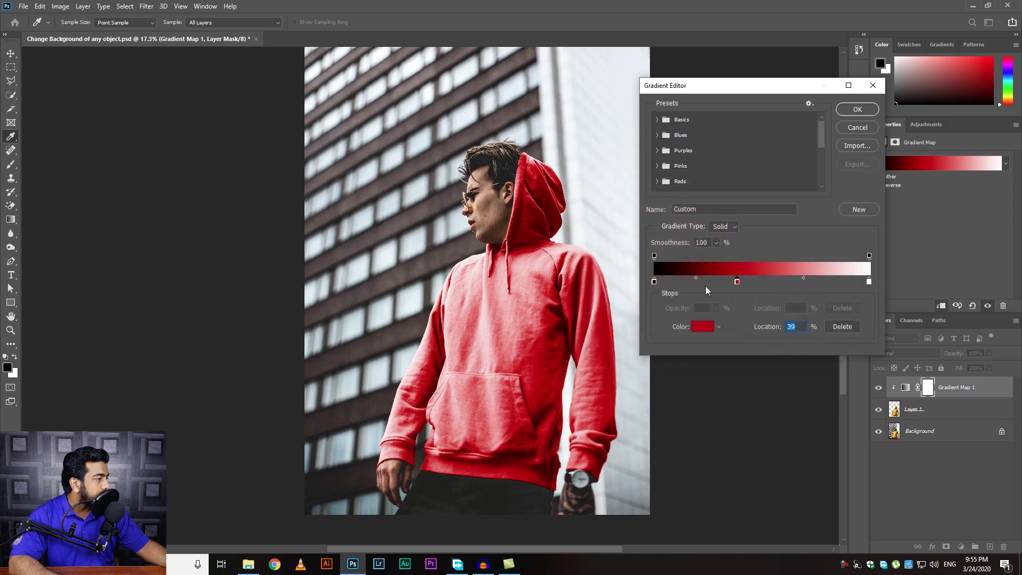
# Move the red stop to 48%, set the dark-side midpoint to 34% and the light-side midpoint to 66%, and apply the gradient.
pyautogui.moveTo(740, 283); pyautogui.dragTo(757, 286)
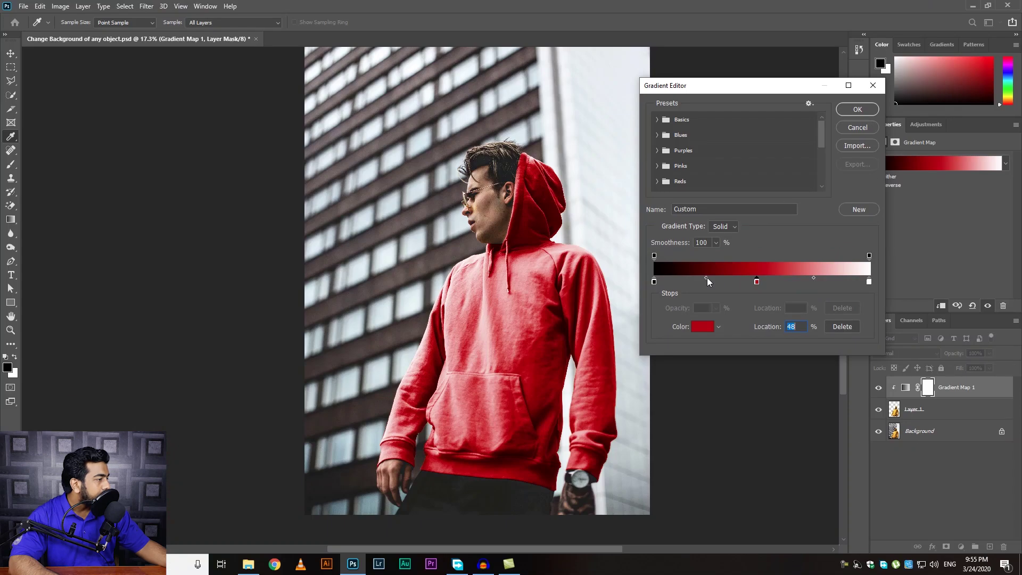
pyautogui.click(353, 253)
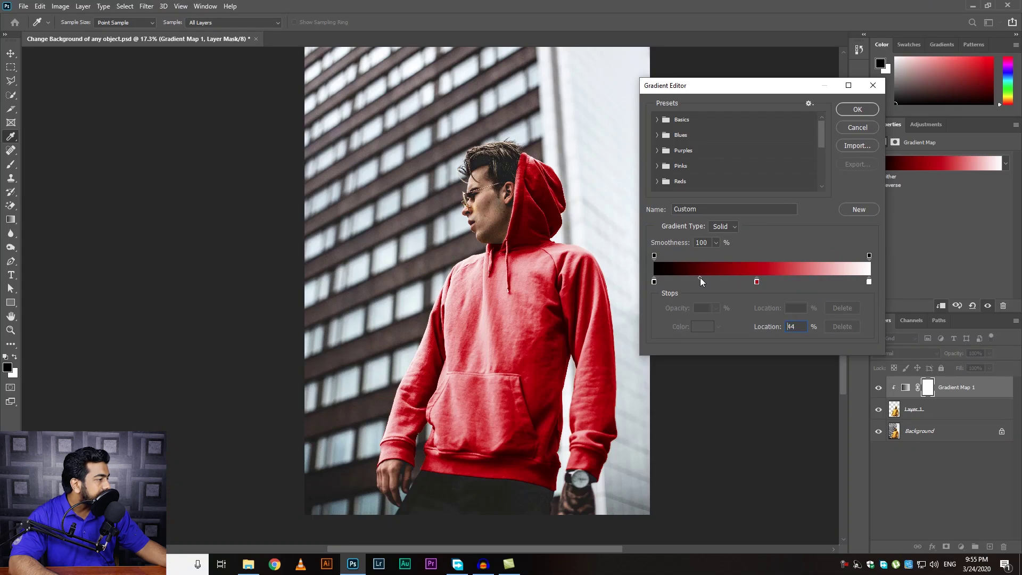
pyautogui.moveTo(701, 277); pyautogui.dragTo(691, 279)
pyautogui.moveTo(692, 279); pyautogui.dragTo(690, 278)
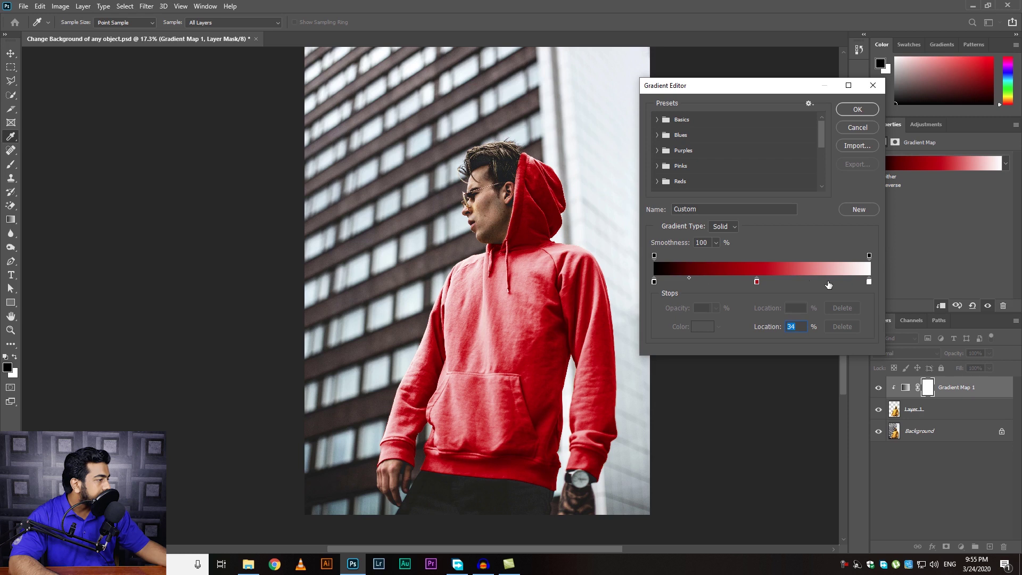
pyautogui.click(758, 282)
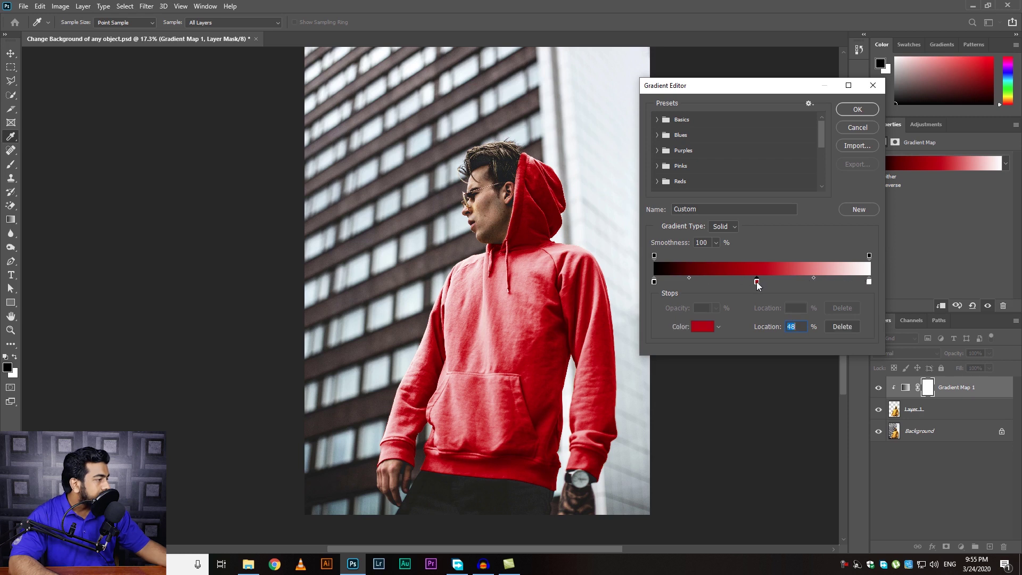
pyautogui.moveTo(813, 276); pyautogui.dragTo(832, 278)
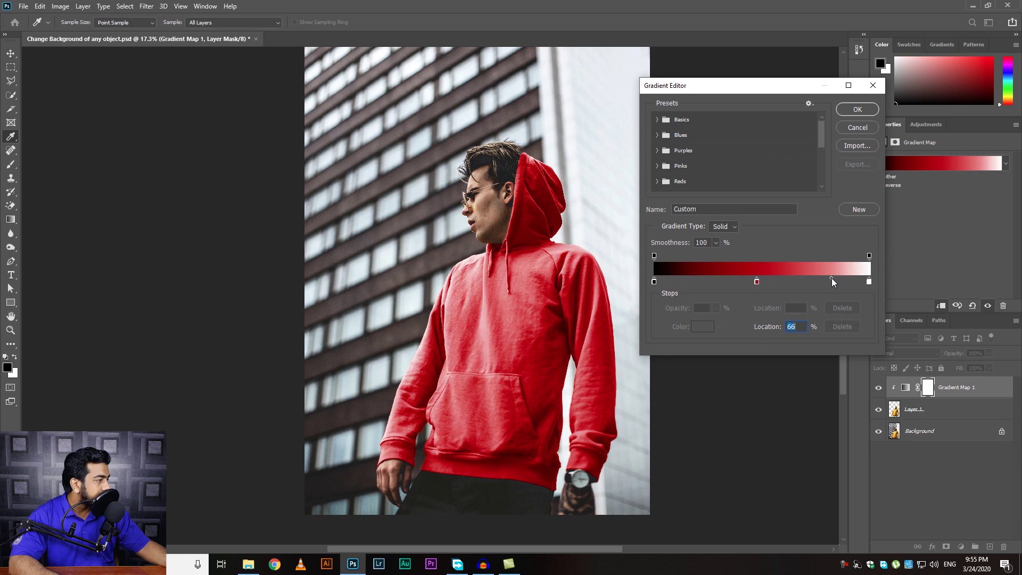
pyautogui.click(858, 111)
pyautogui.click(967, 488)
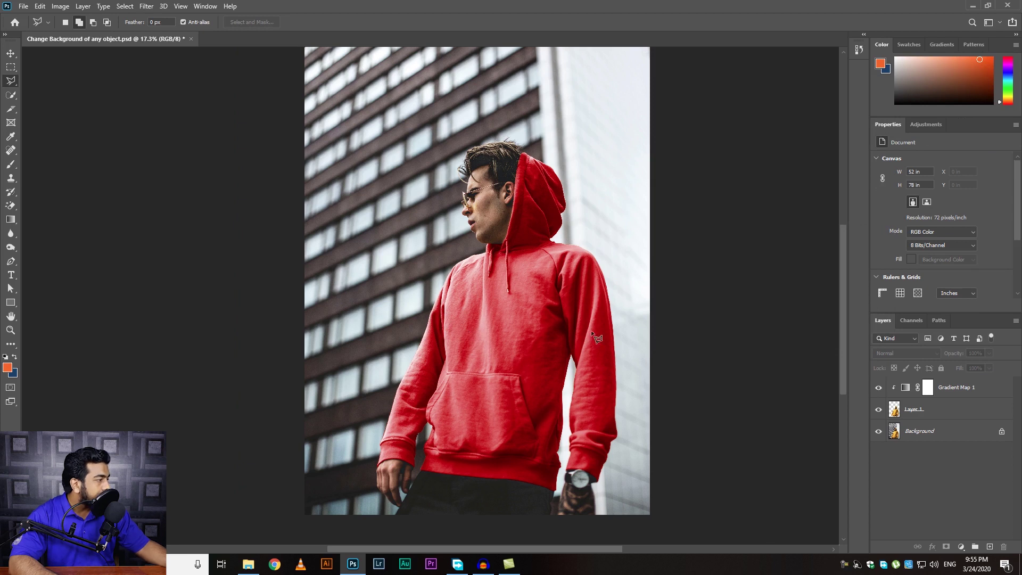
pyautogui.click(879, 410)
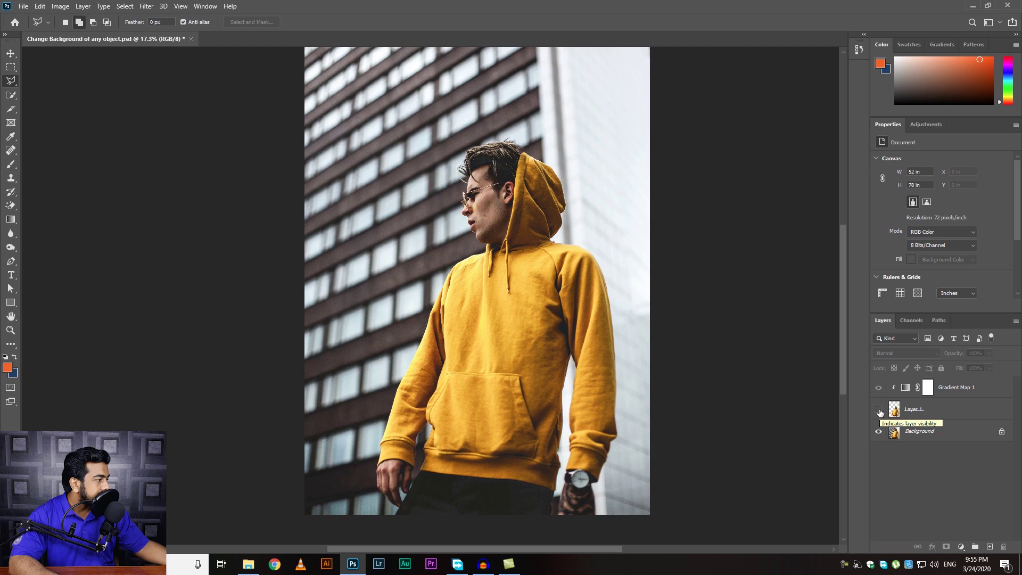
pyautogui.click(880, 410)
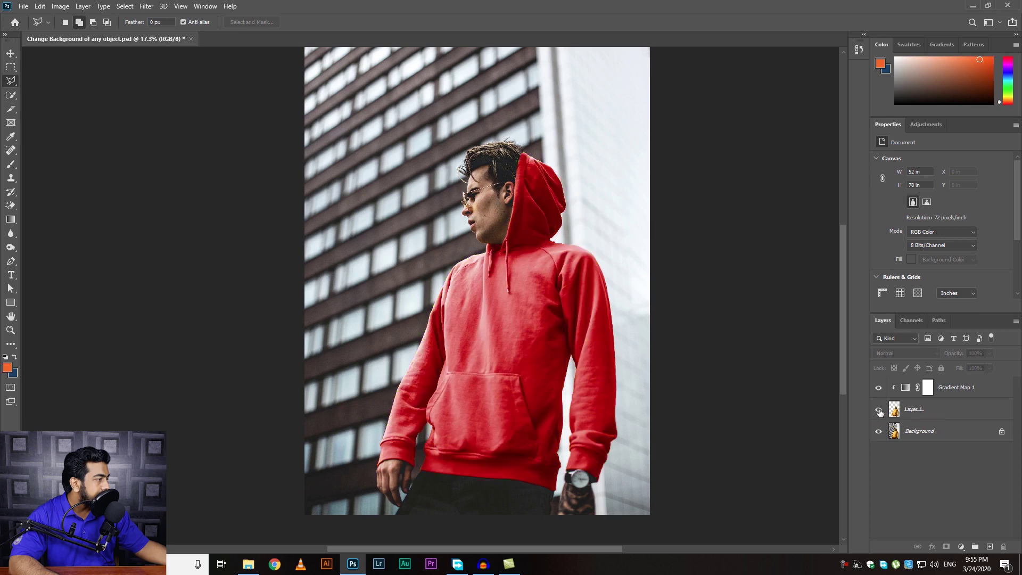
# Group the gradient map with the hoodie layer and duplicate the group, hiding the original.
pyautogui.click(961, 393)
pyautogui.keyDown('shift'); pyautogui.click(956, 411); pyautogui.keyUp('shift')
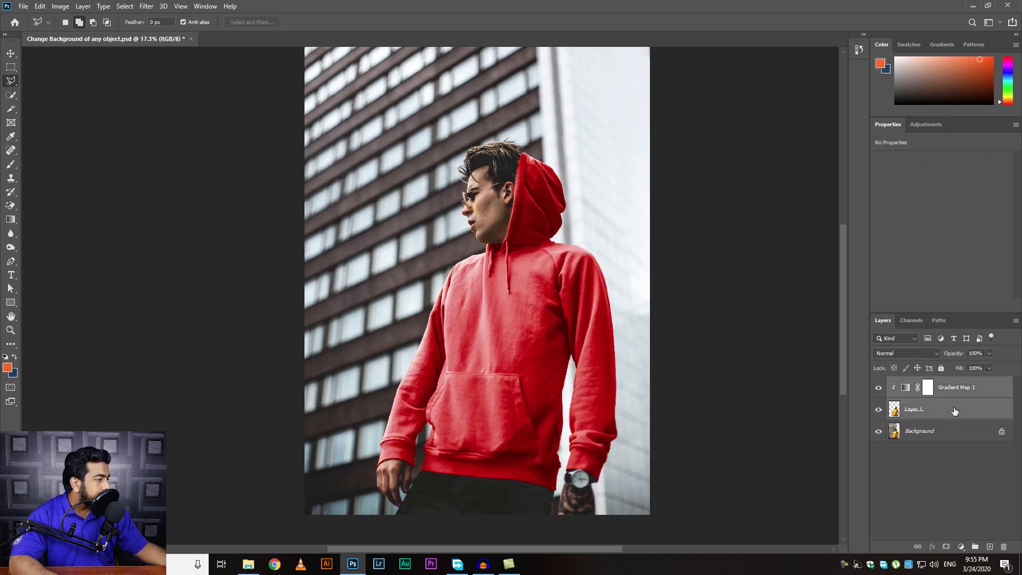
pyautogui.hotkey('ctrl', 'g')
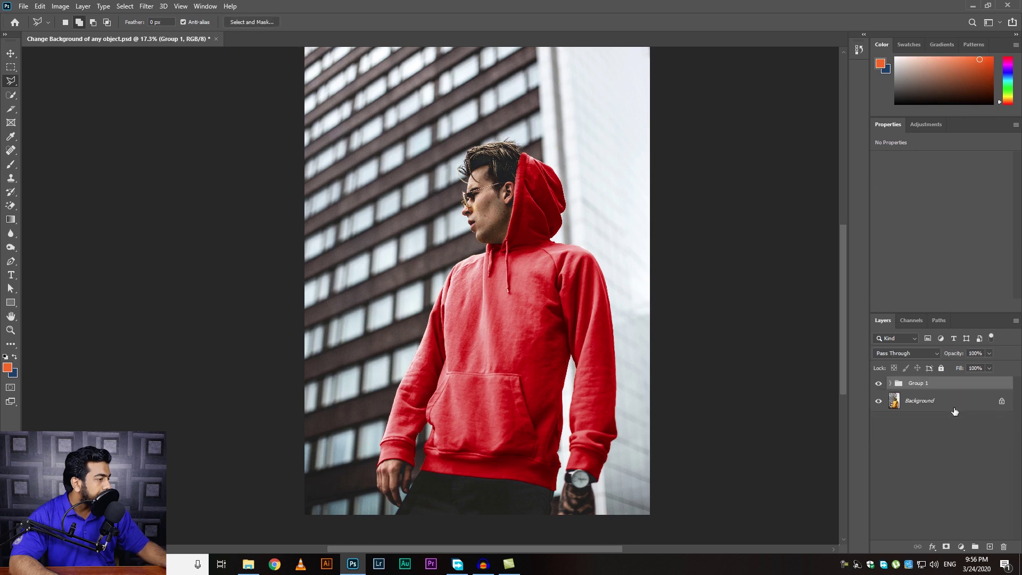
pyautogui.hotkey('ctrl', 'j')
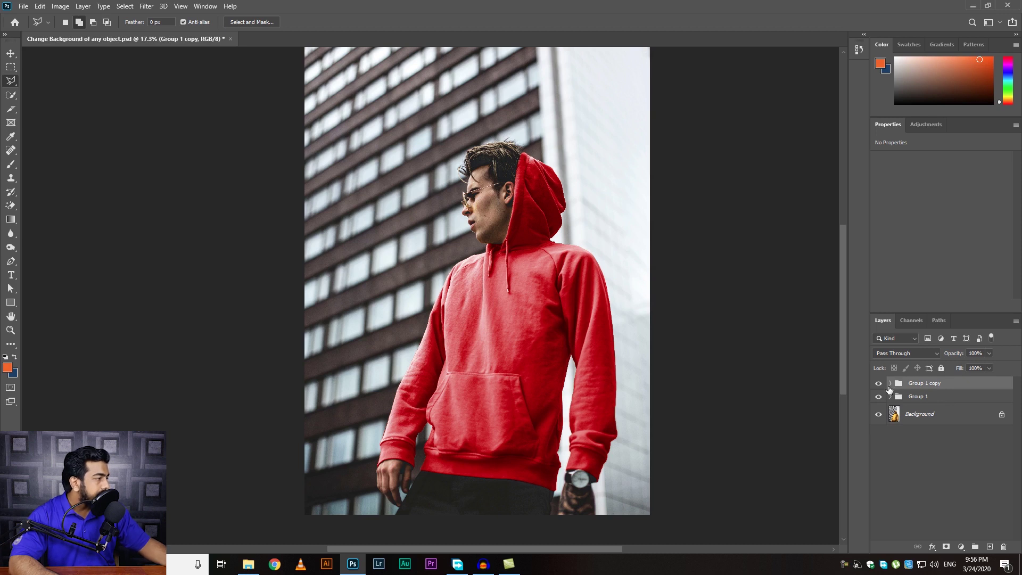
pyautogui.click(878, 400)
# Open the gradient of the duplicate group's gradient map for editing.
pyautogui.click(890, 383)
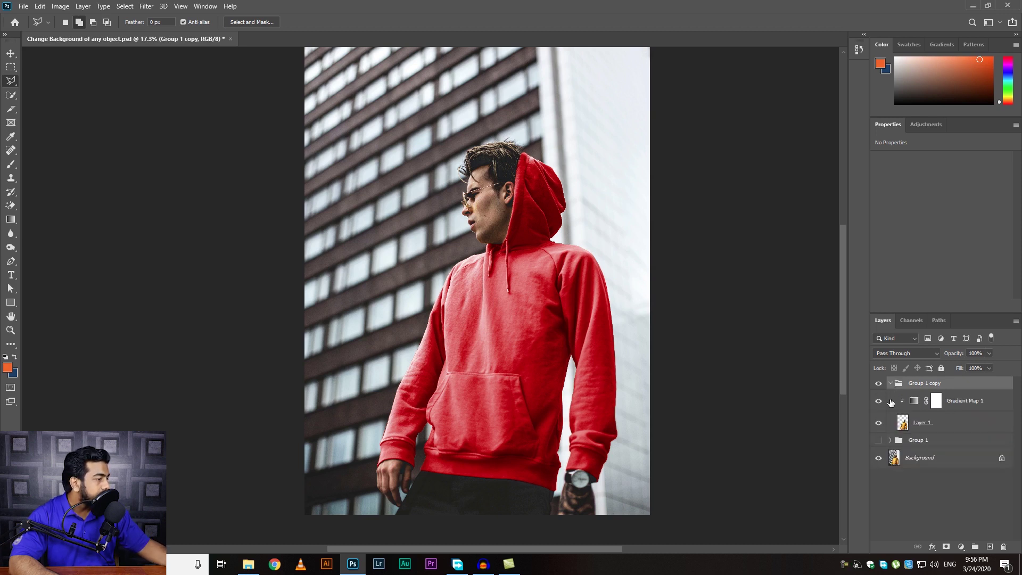
pyautogui.click(956, 405)
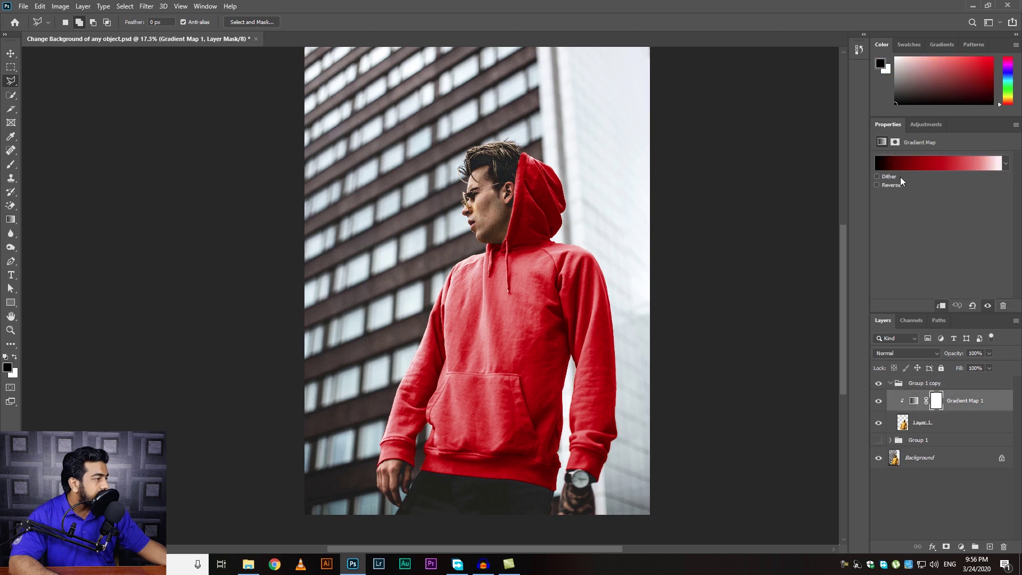
pyautogui.click(921, 168)
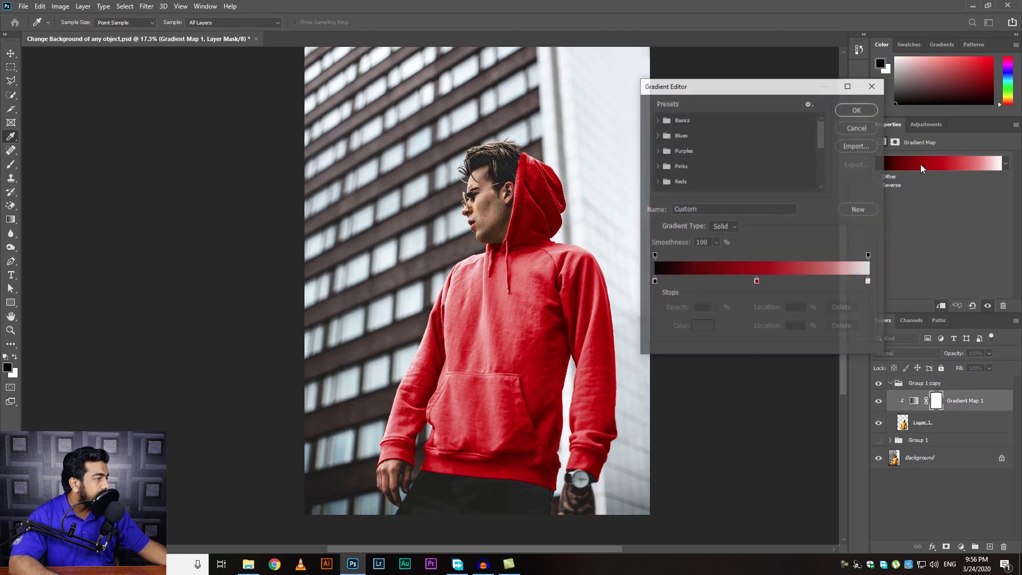
pyautogui.moveTo(748, 91); pyautogui.dragTo(731, 94)
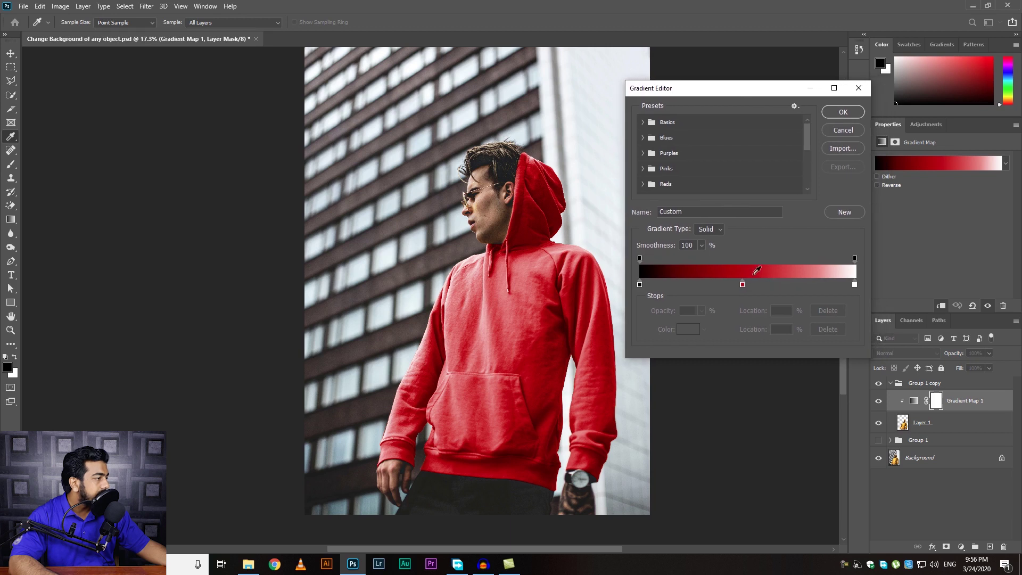
# Set the middle stop's color to green 0b9e04.
pyautogui.click(742, 284)
pyautogui.click(686, 333)
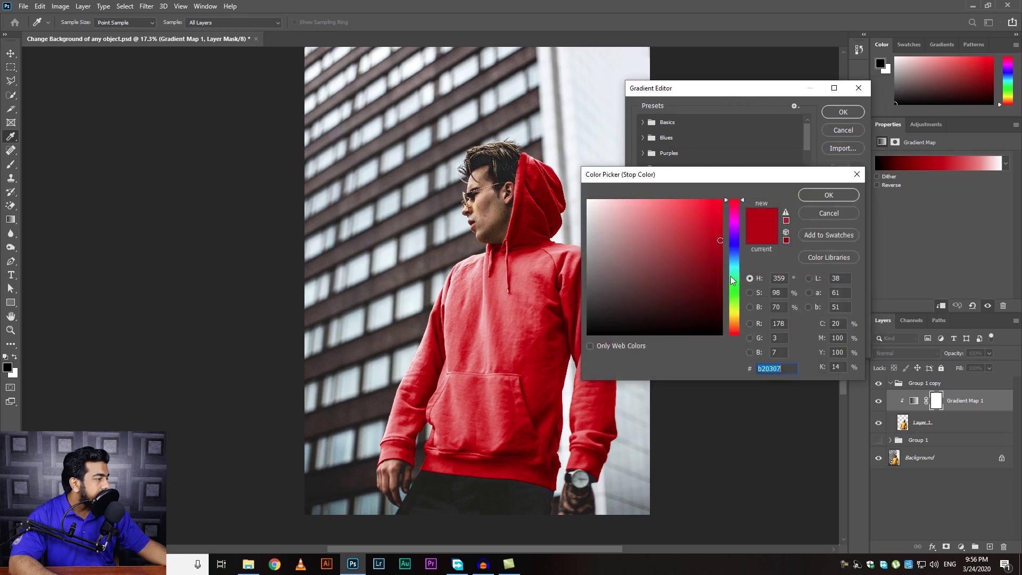
pyautogui.moveTo(737, 231); pyautogui.dragTo(736, 291)
pyautogui.moveTo(704, 233); pyautogui.dragTo(718, 247)
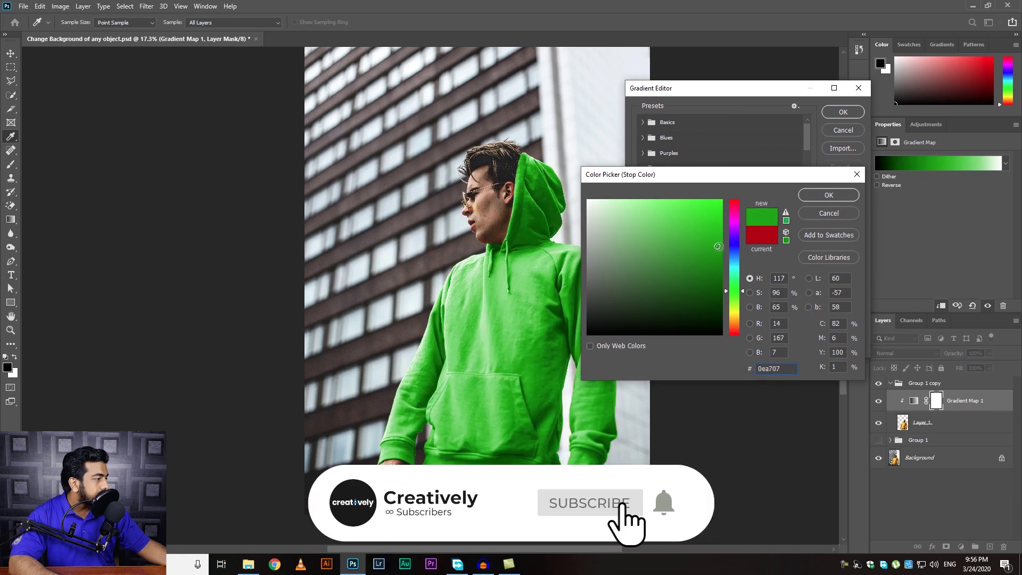
pyautogui.moveTo(717, 246); pyautogui.dragTo(720, 251)
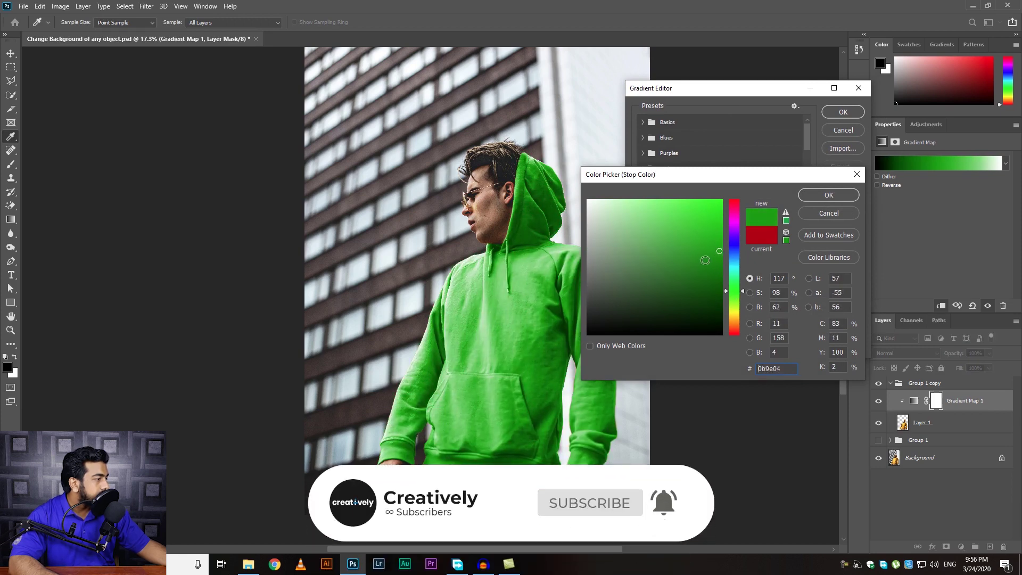
pyautogui.click(820, 195)
# Set the dark-side midpoint to 43%, move the light-side midpoint closer to white, and apply the gradient.
pyautogui.moveTo(673, 281); pyautogui.dragTo(684, 280)
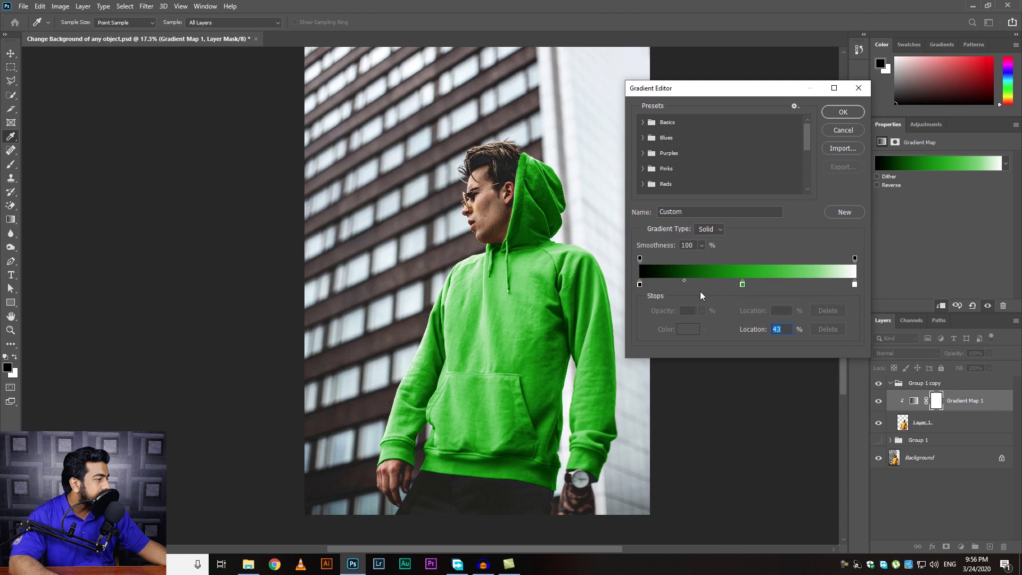
pyautogui.click(743, 284)
pyautogui.moveTo(817, 281); pyautogui.dragTo(829, 281)
pyautogui.click(843, 112)
pyautogui.click(891, 384)
pyautogui.click(915, 485)
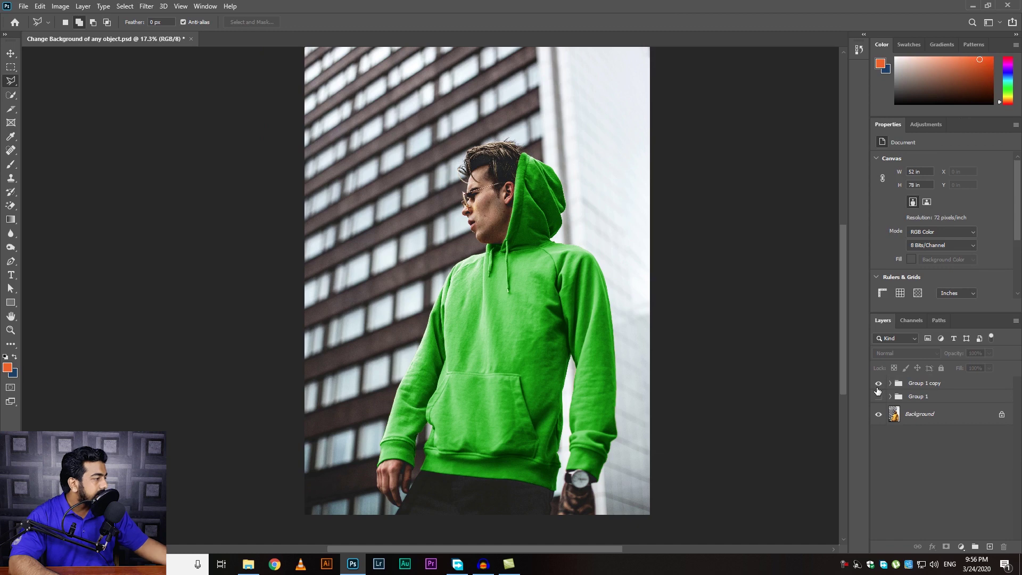
# Compare the original hoodie with the red and green versions by toggling each group's visibility, leaving both groups hidden.
pyautogui.click(878, 387)
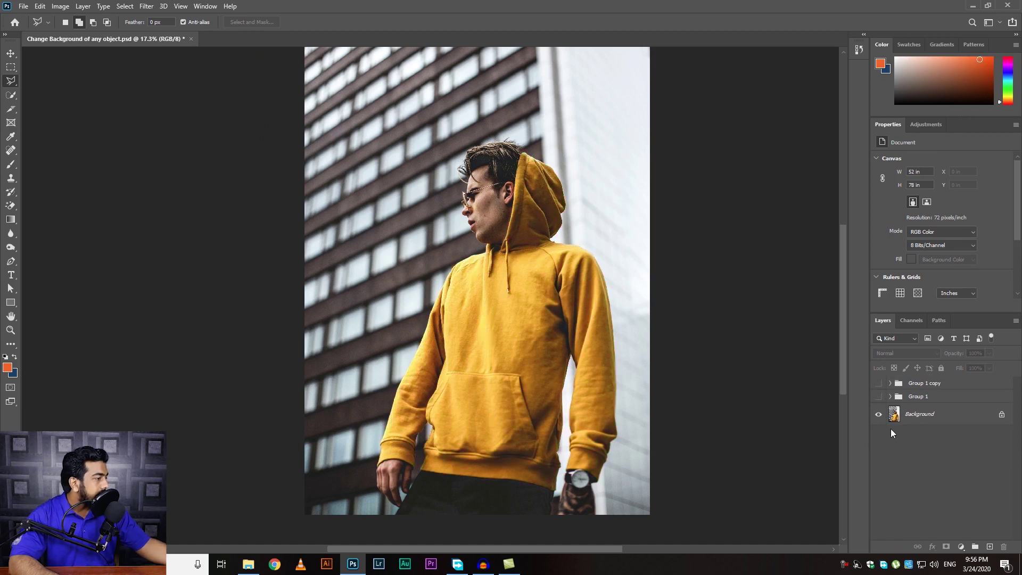
pyautogui.click(879, 397)
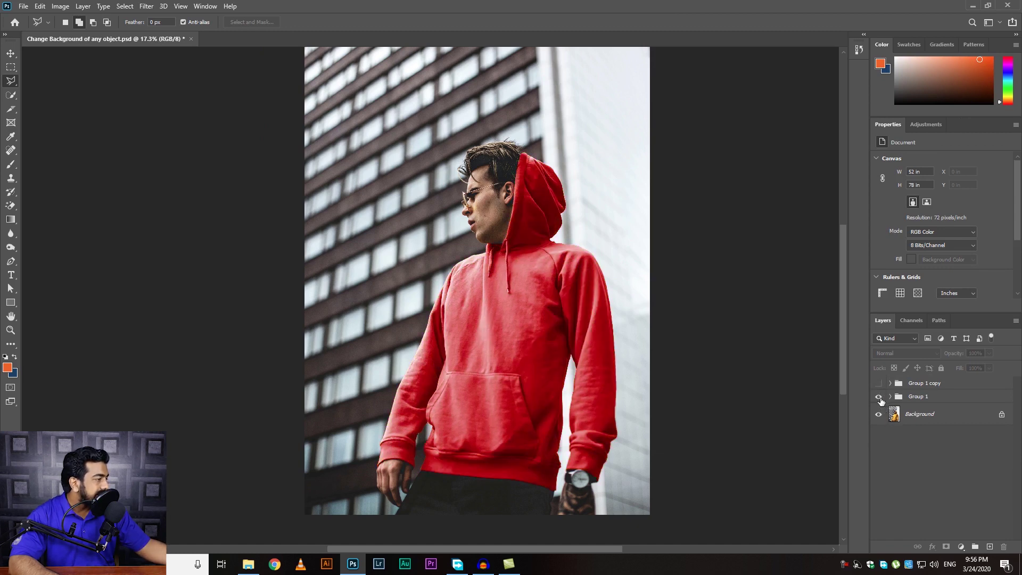
pyautogui.click(879, 397)
pyautogui.click(878, 384)
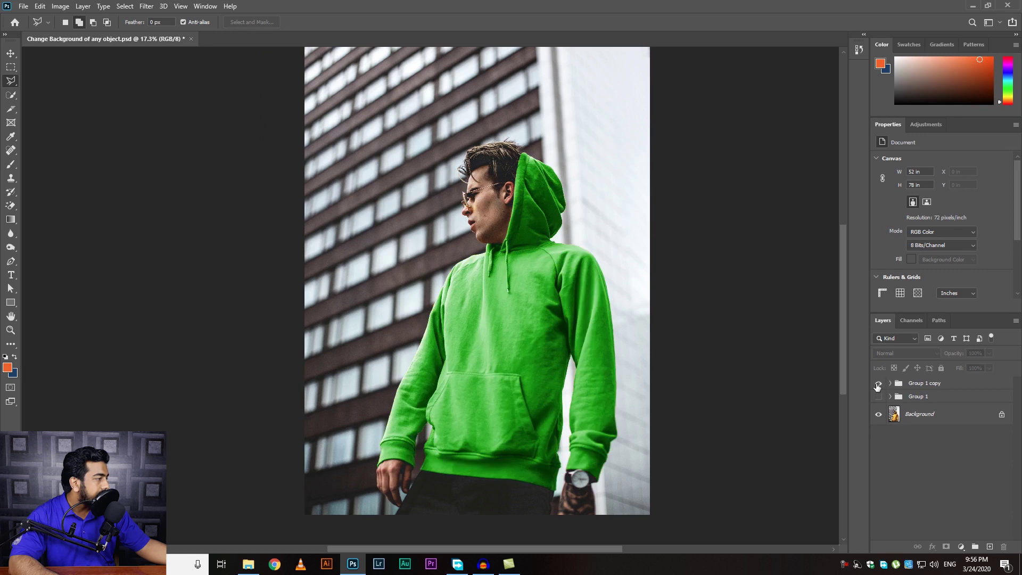
pyautogui.click(879, 385)
# Rename the duplicate group Green and the original group Red, and make both groups visible.
pyautogui.click(915, 384)
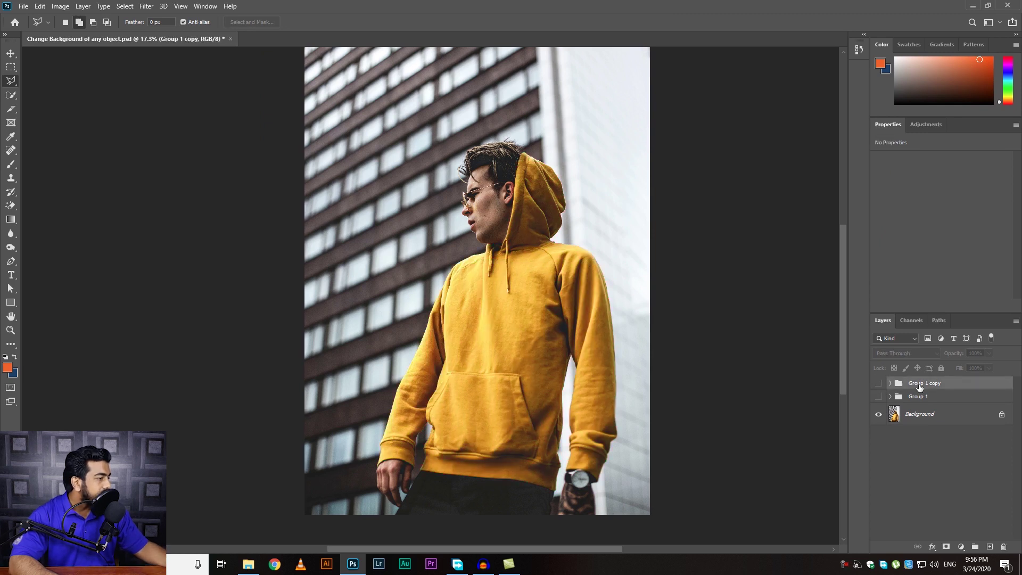
pyautogui.write('Green')
pyautogui.press('Tab')
pyautogui.write('Red')
pyautogui.press('Return')
pyautogui.click(911, 439)
pyautogui.click(879, 398)
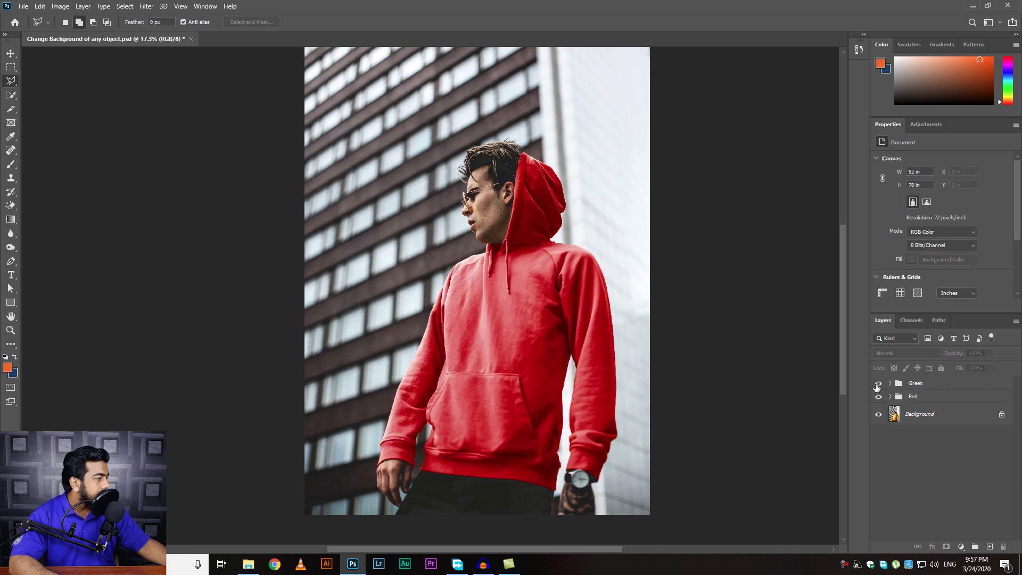
pyautogui.click(877, 386)
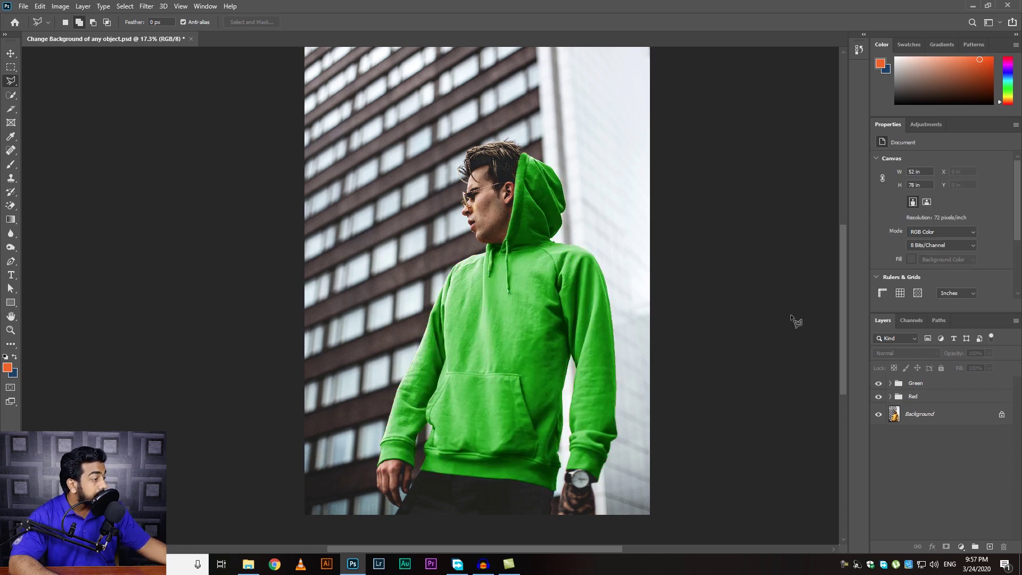